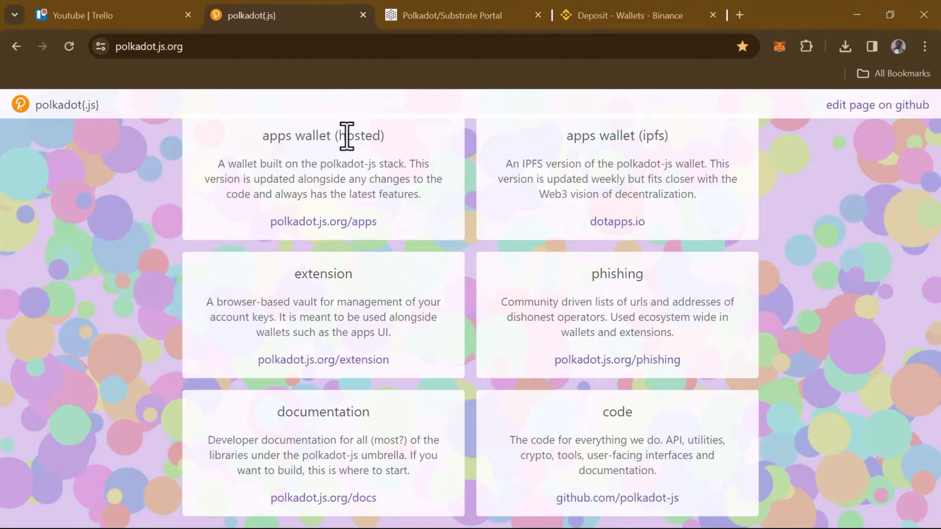
Open the hosted polkadot.js apps wallet at polkadot.js.org/apps
drag(277, 136, 373, 135)
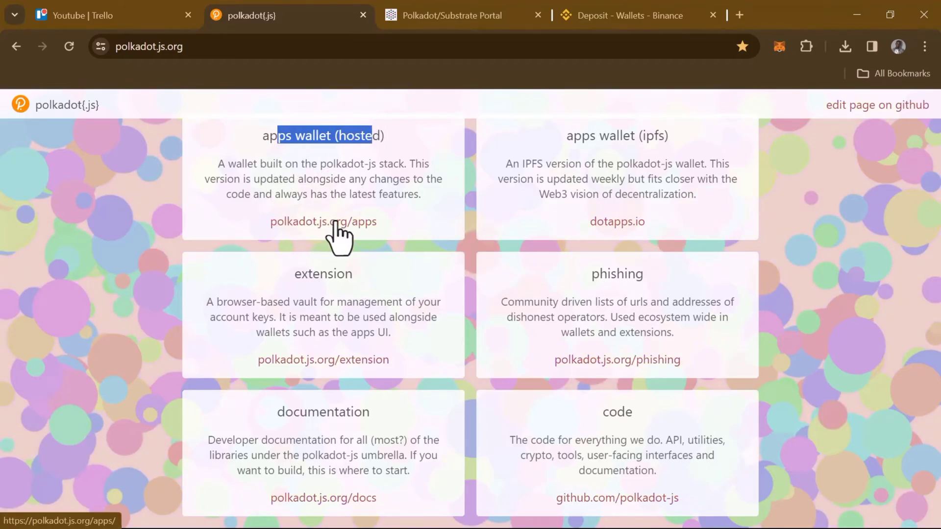
click(361, 223)
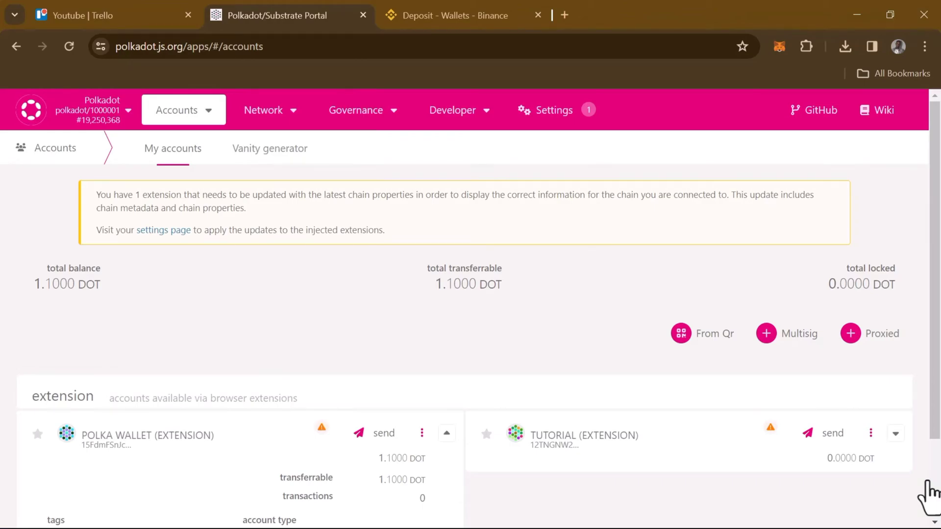
mouse_move(213, 136)
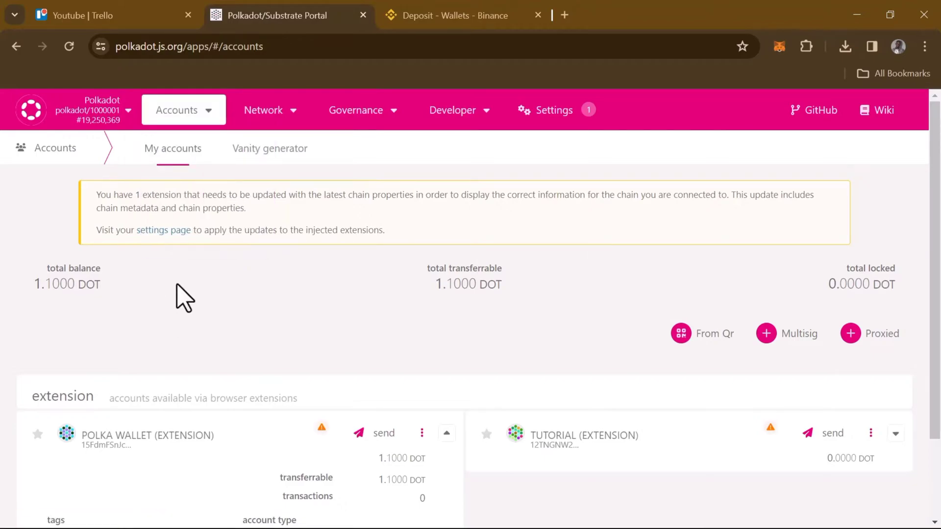
Check the Polka Wallet's 1.1000 DOT balance under My accounts
scroll(199, 350, down, 2)
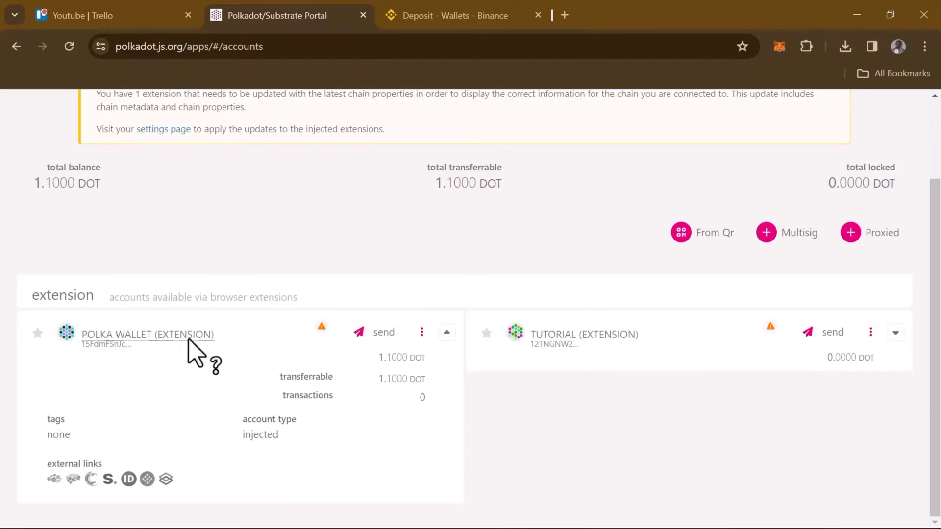
triple_click(377, 356)
drag(376, 356, 380, 359)
click(347, 229)
scroll(348, 229, up, 2)
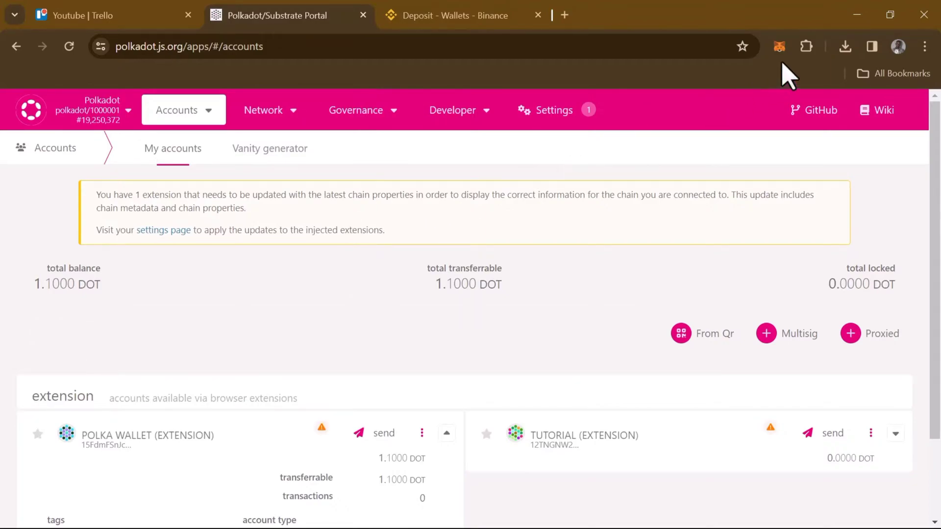
Restrict the Polka Wallet account in the polkadot{.js} extension to the Polkadot Relay Chain
click(807, 49)
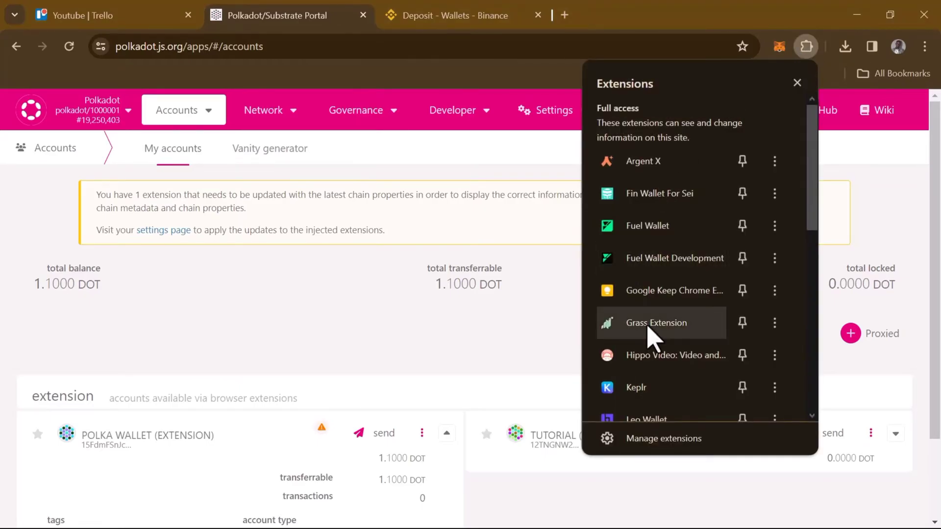
scroll(651, 335, down, 5)
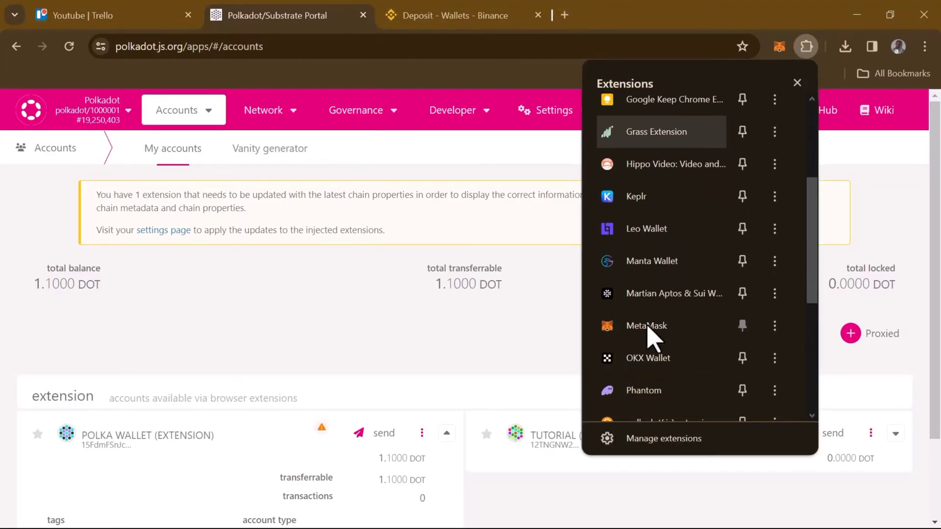
scroll(651, 357, down, 2)
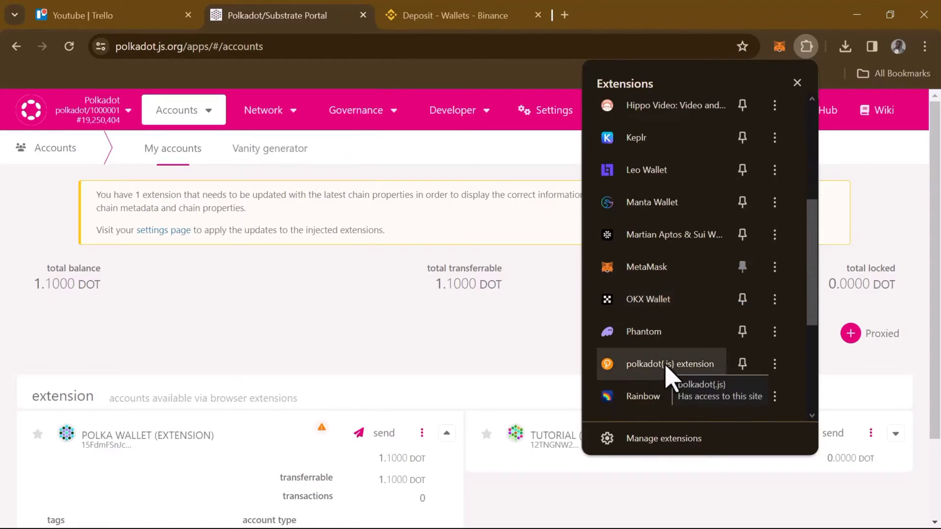
click(669, 365)
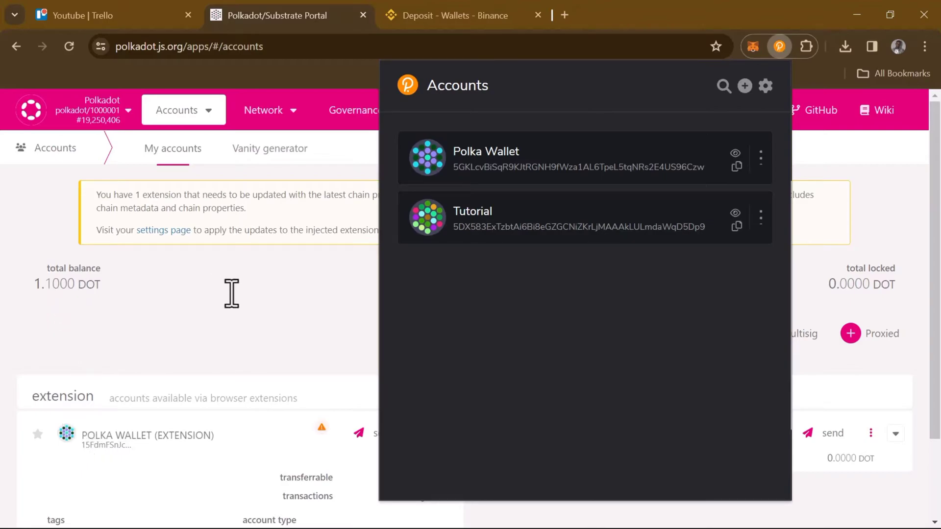
click(761, 156)
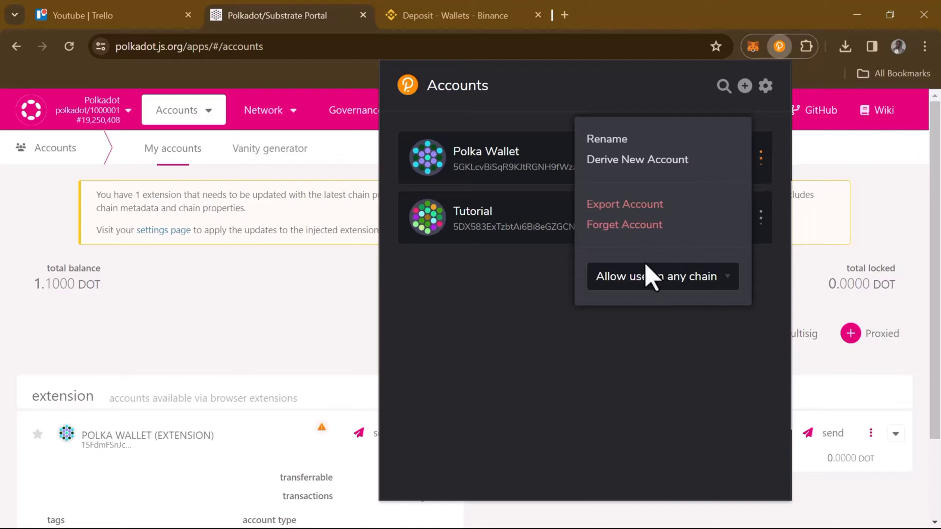
click(698, 294)
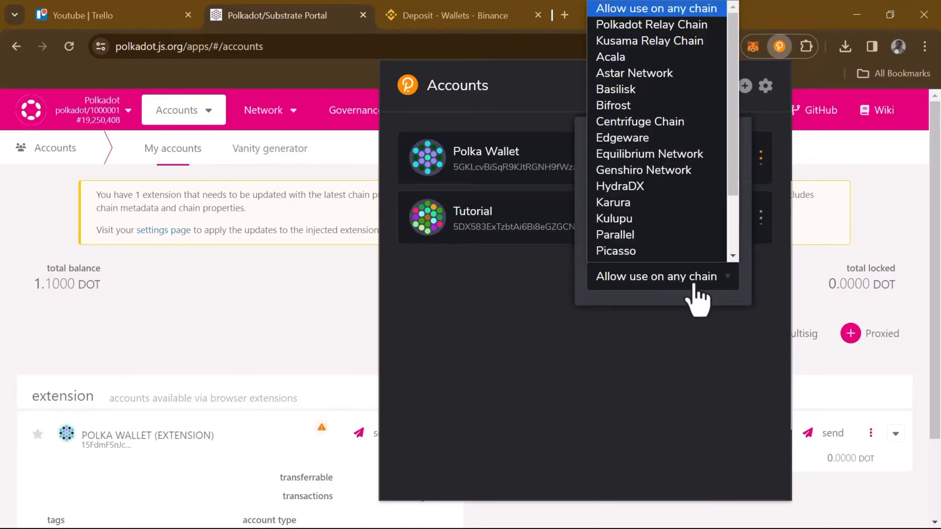
click(636, 25)
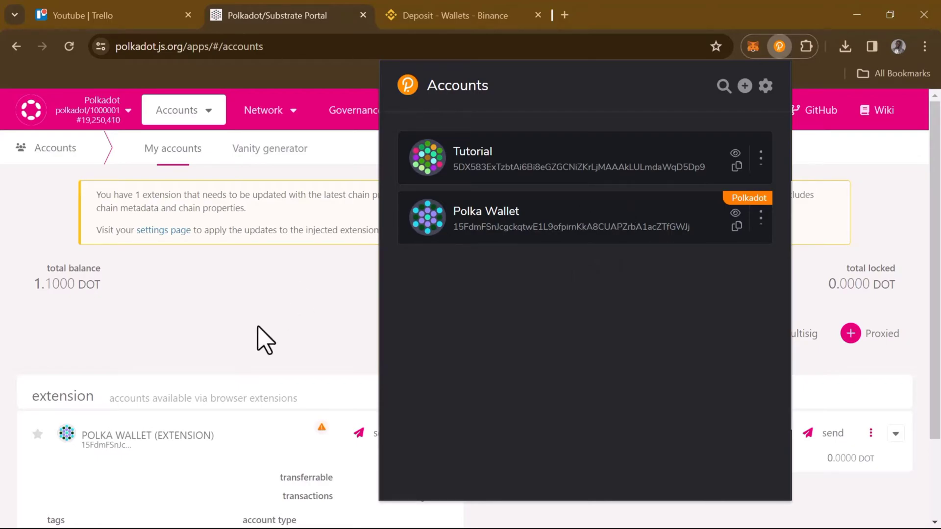
click(265, 339)
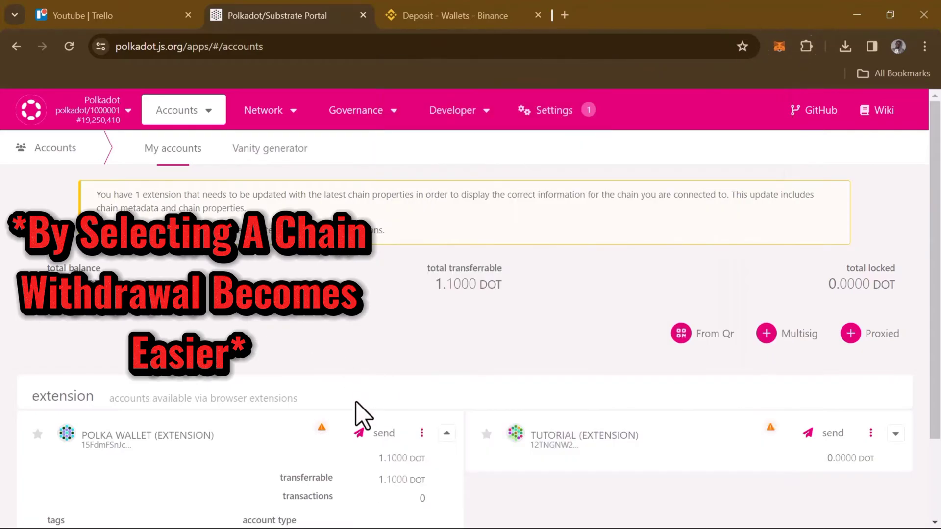
click(361, 432)
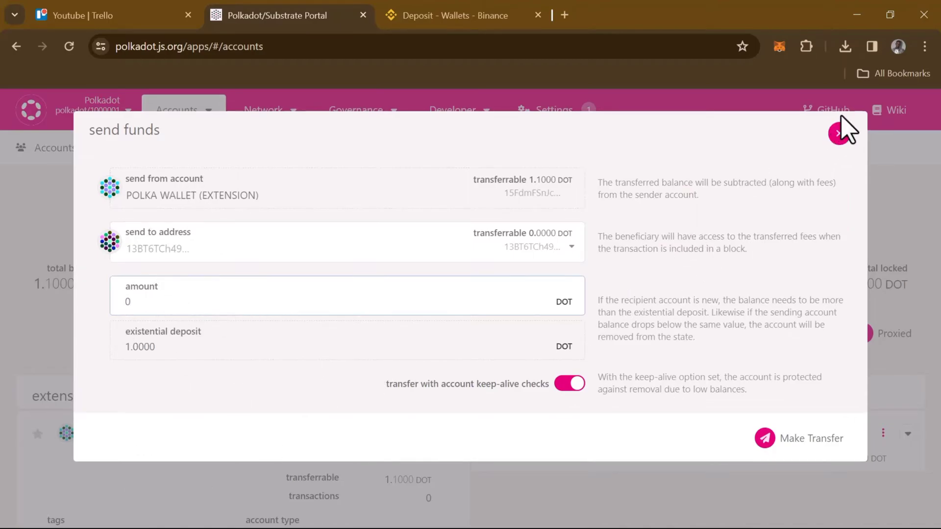
click(840, 137)
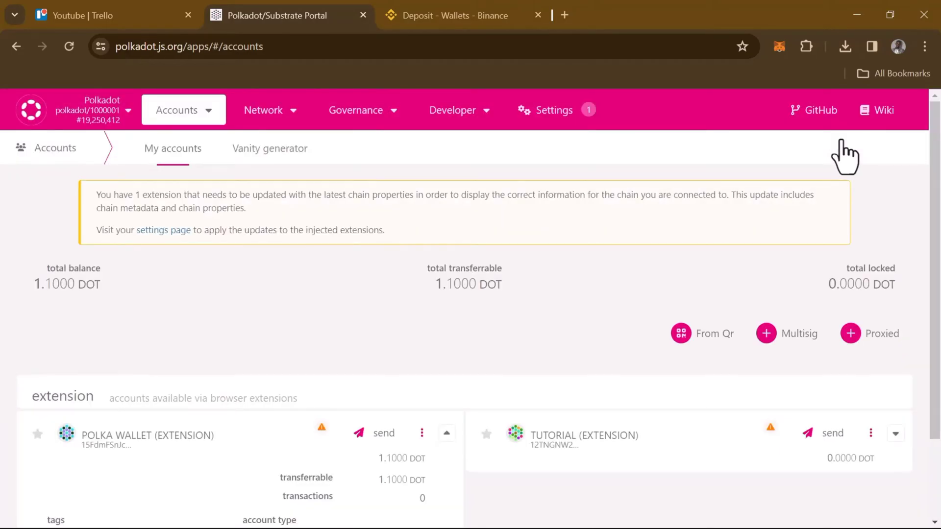
Switch to the Binance dashboard and highlight the $26.32 (0.00062553 BTC) estimated balance
key(ctrl+Tab)
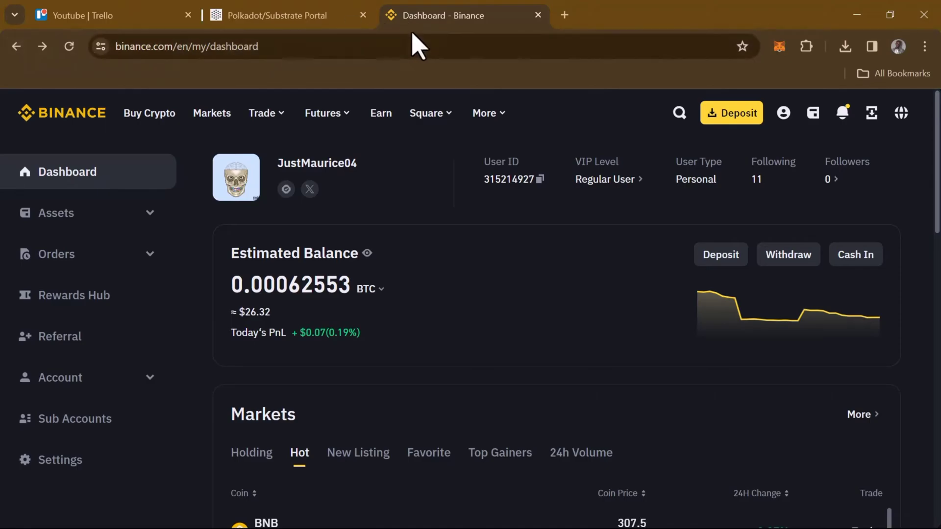
mouse_move(275, 118)
drag(237, 312, 278, 315)
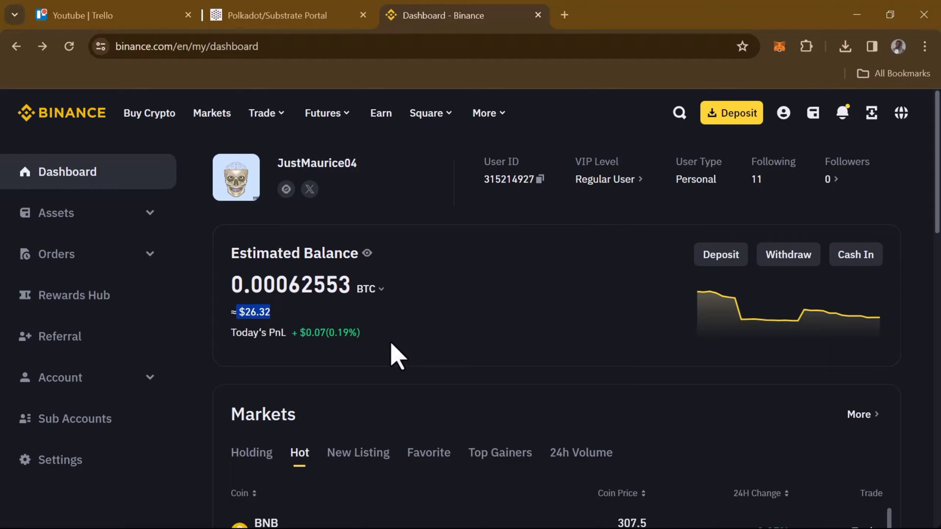
Start a crypto deposit in Binance and pick DOT Polkadot as the coin
click(723, 257)
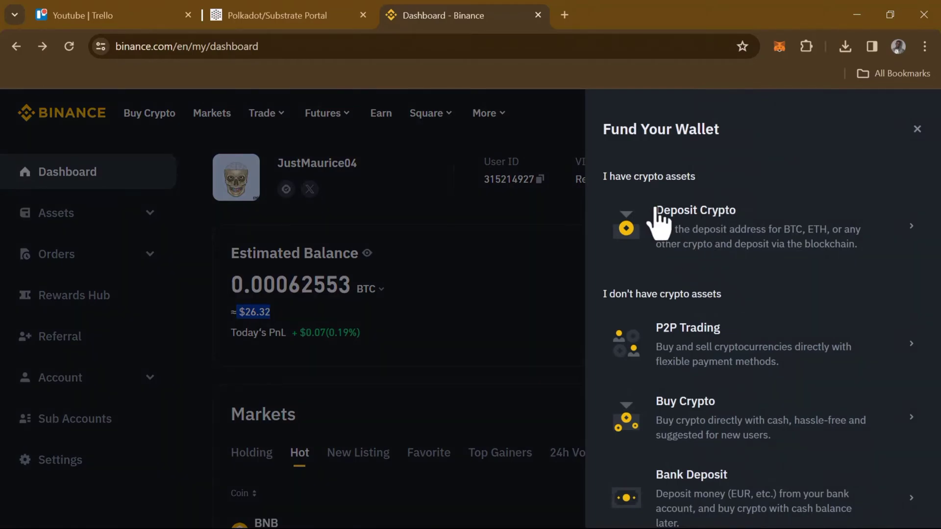
click(745, 236)
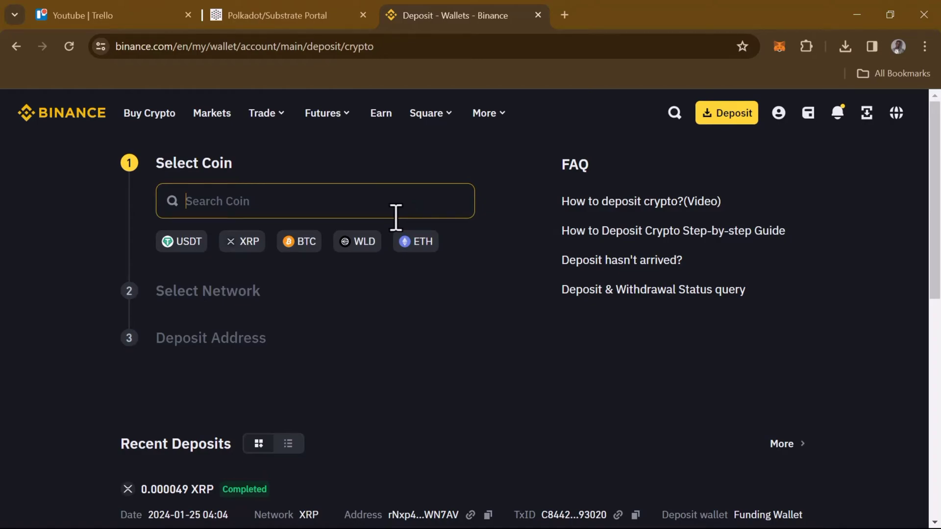
text(dot)
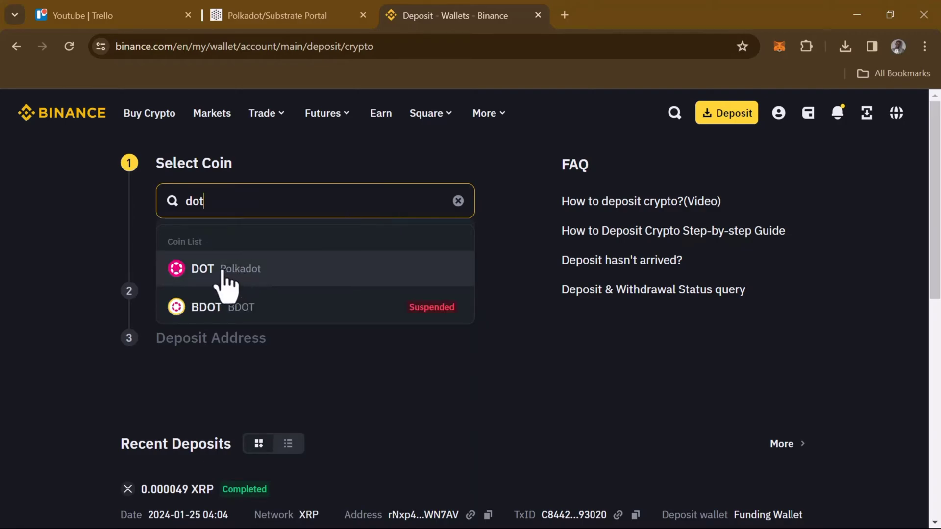
click(223, 272)
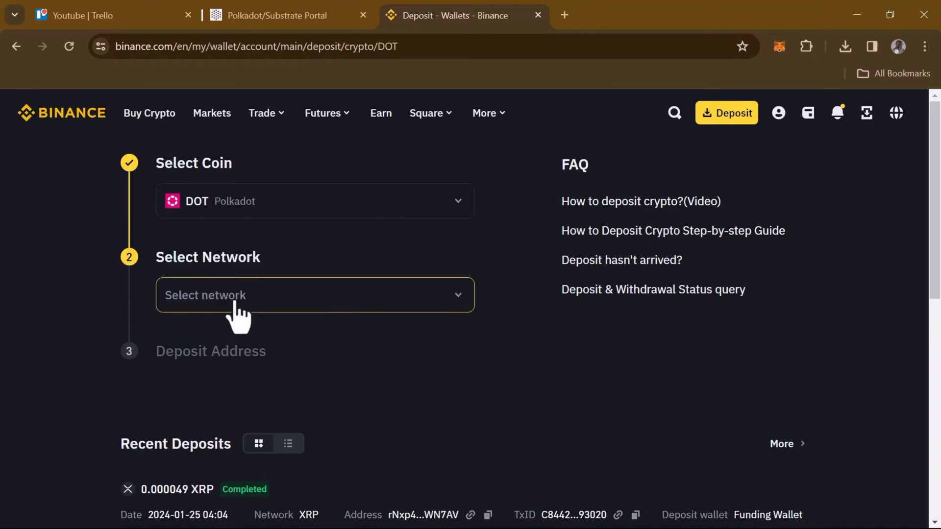
Choose the DOT Polkadot network, dismiss the warning, and copy the deposit address
click(293, 300)
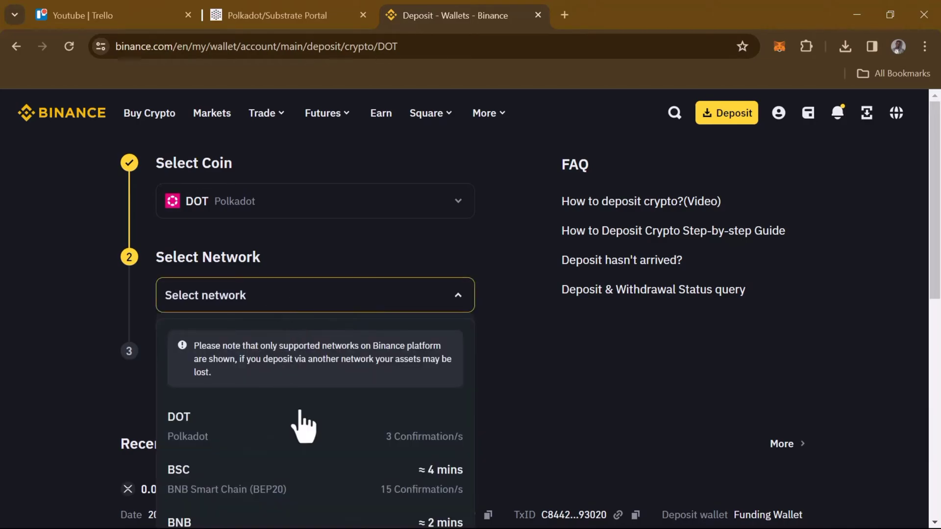
click(311, 442)
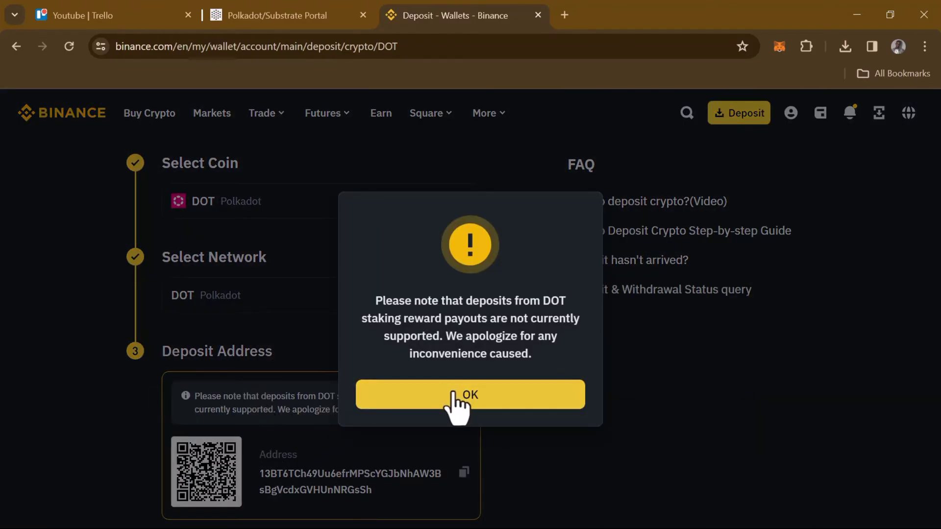
click(453, 396)
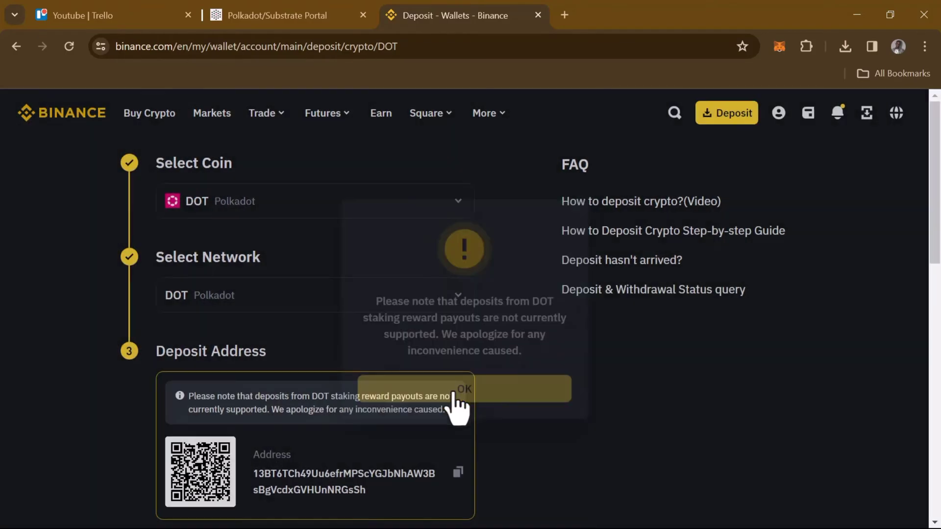
click(457, 472)
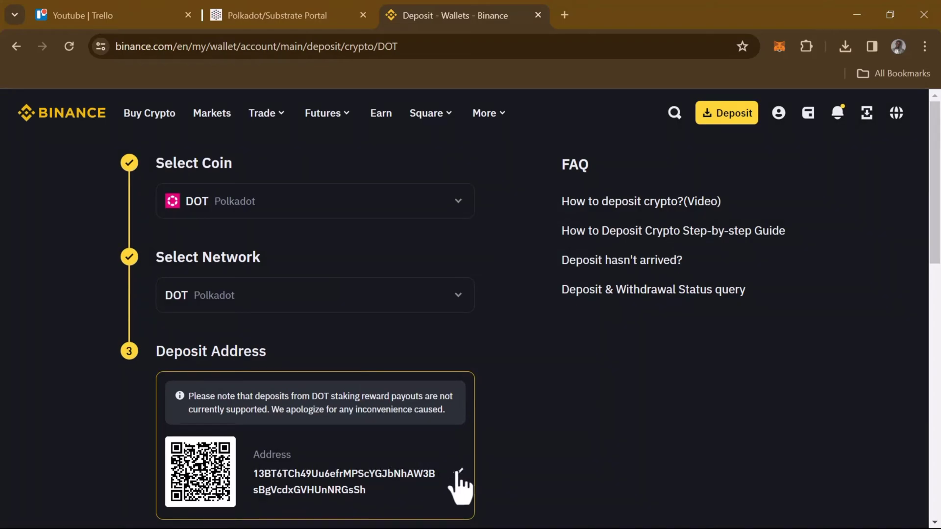
click(256, 20)
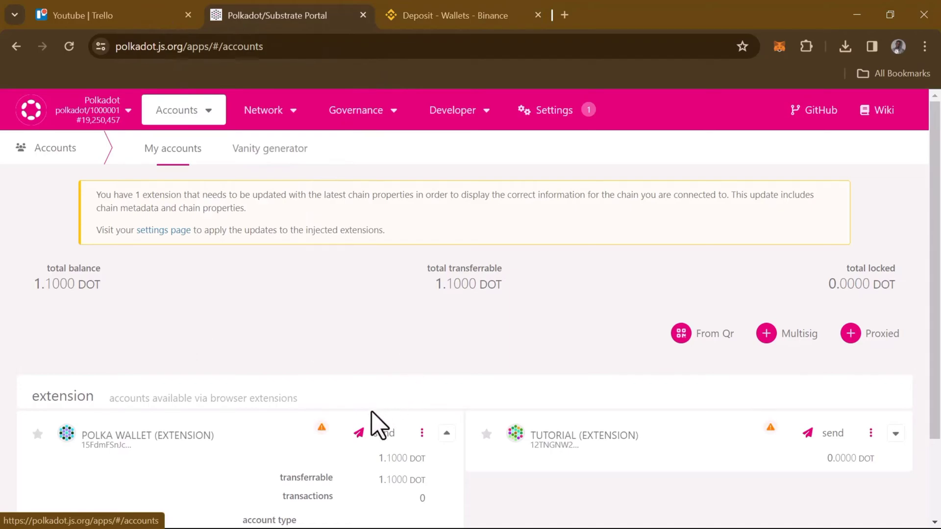
Start a send from POLKA WALLET to the pasted Binance deposit address
click(374, 441)
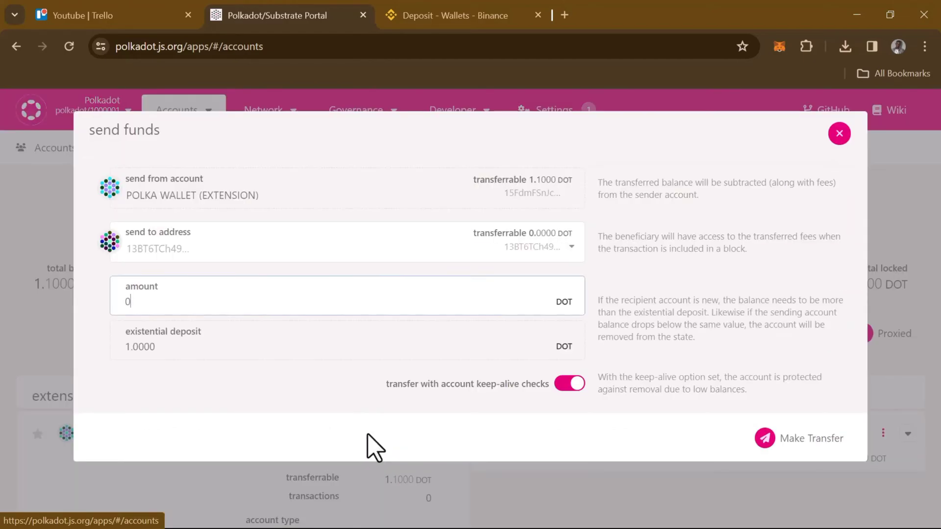
click(261, 245)
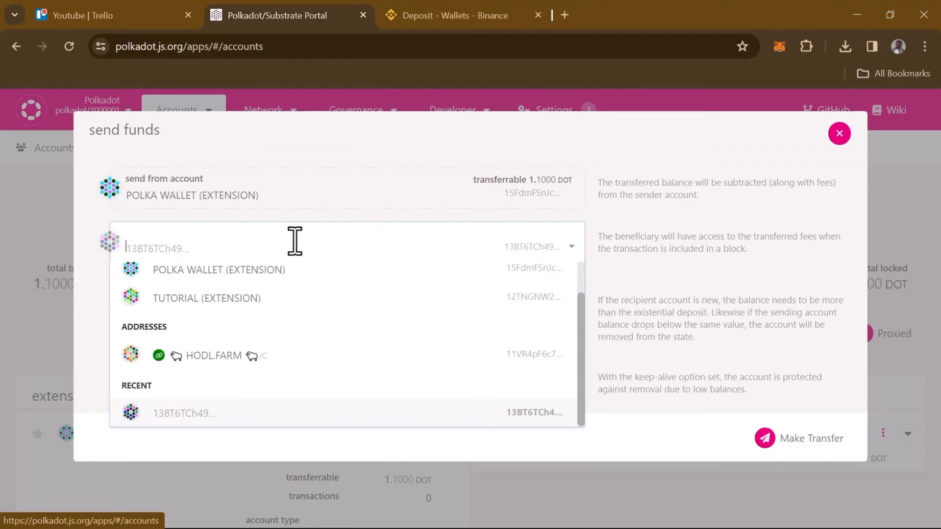
key(ctrl+v)
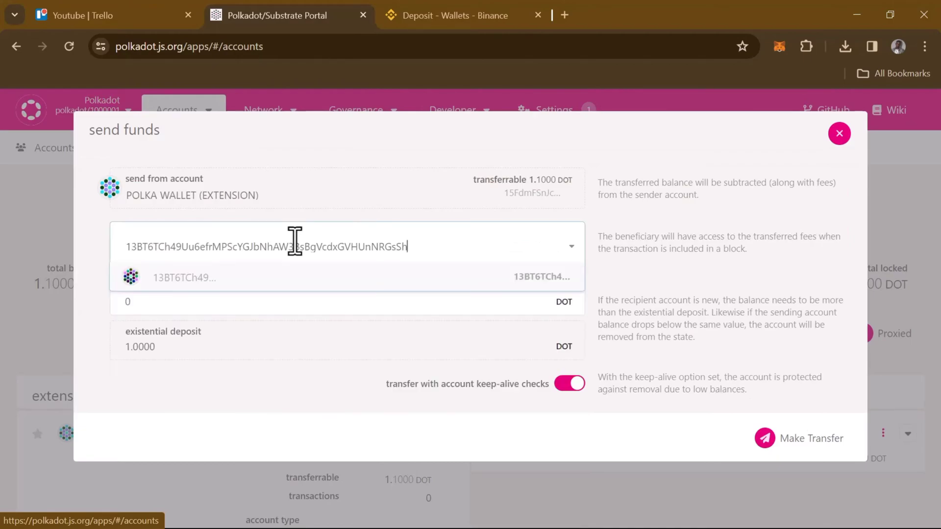
click(414, 333)
Set the transfer amount to 1.05 DOT and make the transfer
click(384, 302)
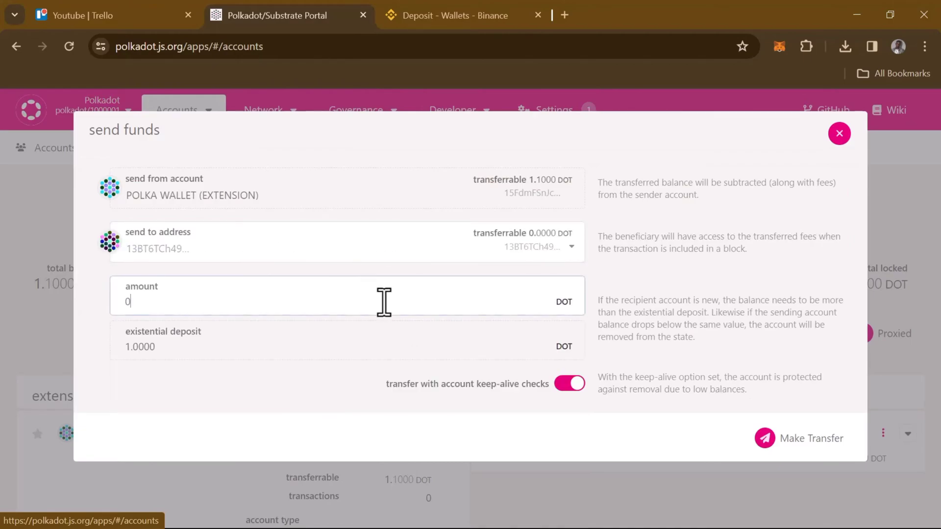
key(BackSpace)
text(1.07)
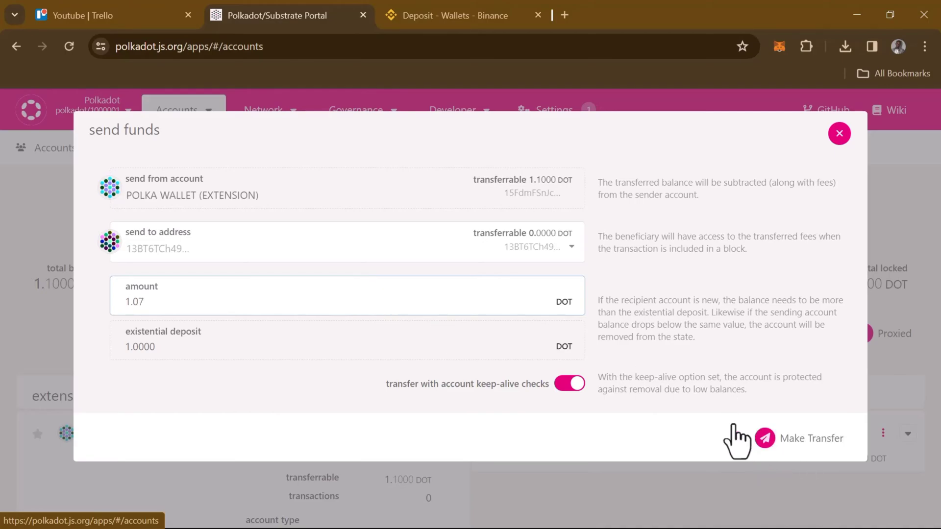
key(BackSpace)
text(5)
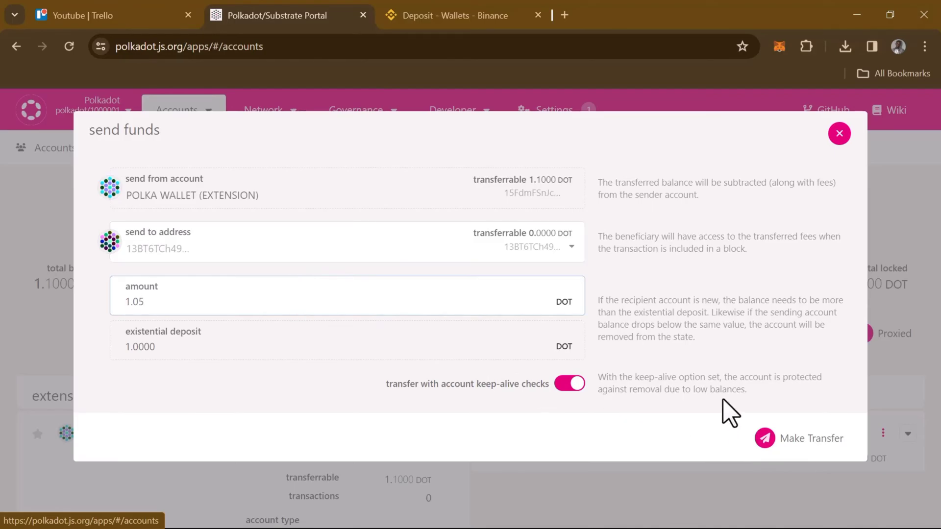
click(774, 439)
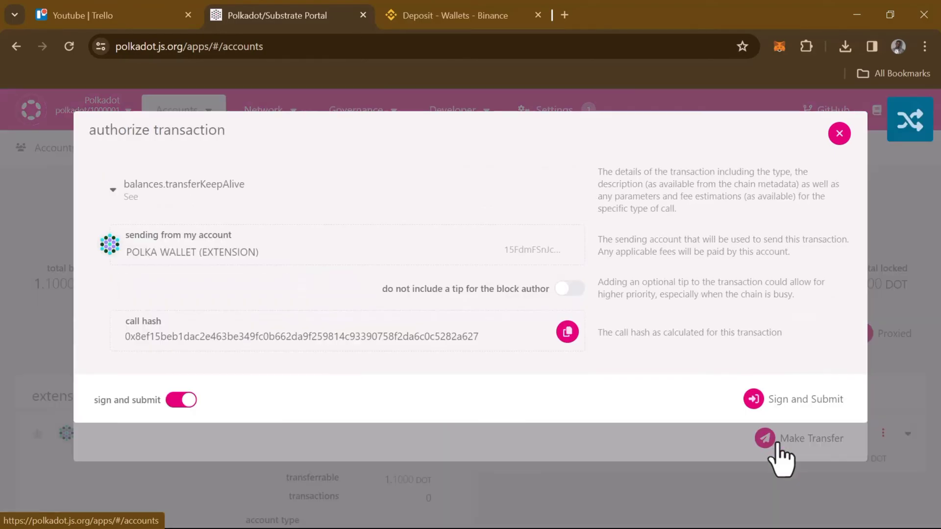
Sign and submit the transfer with the account password, remembering it for 15 minutes
click(781, 402)
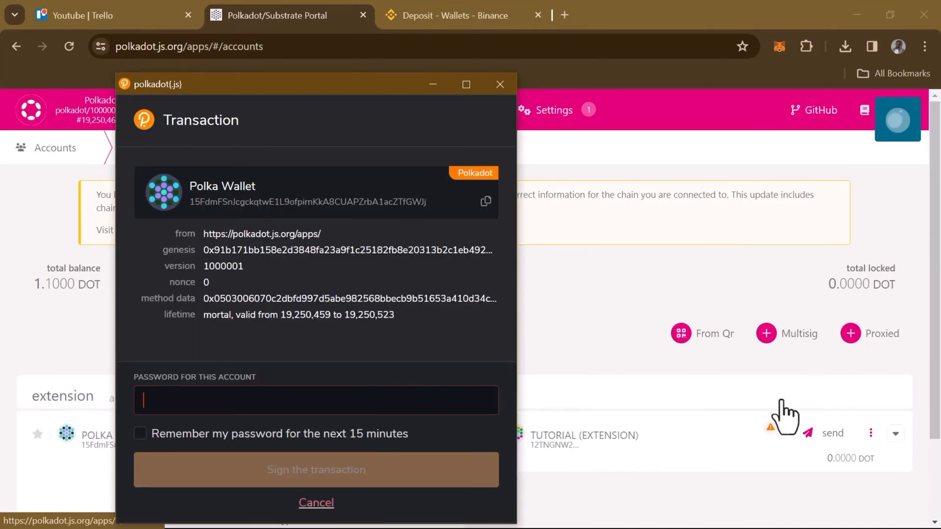
click(189, 387)
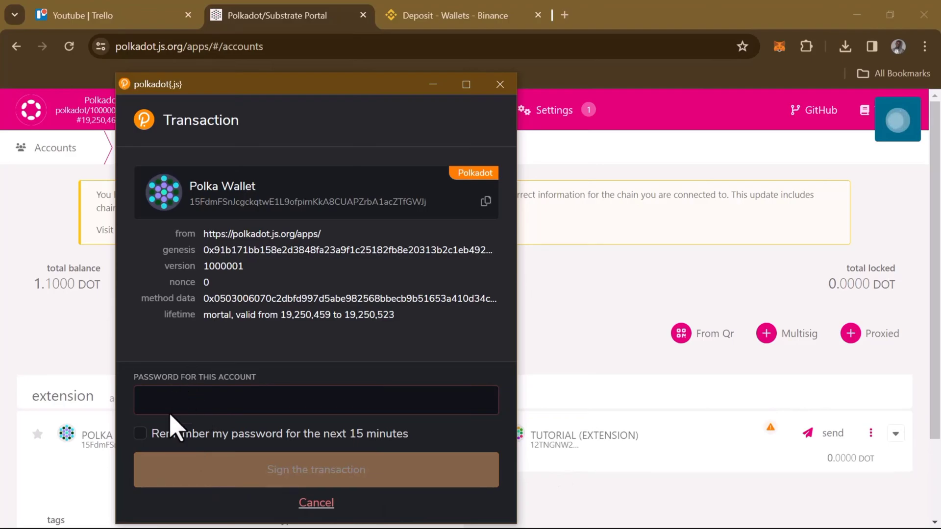
key(ctrl+v)
click(138, 433)
click(325, 473)
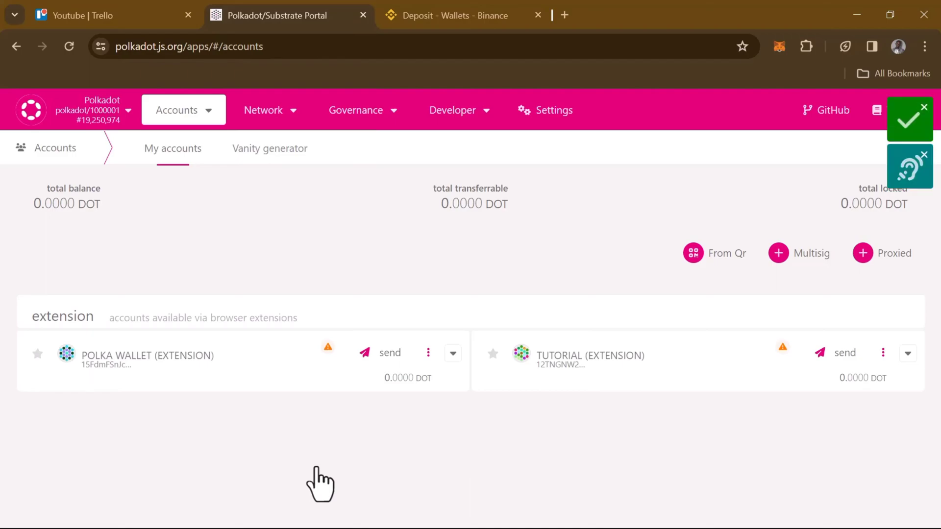
mouse_move(861, 122)
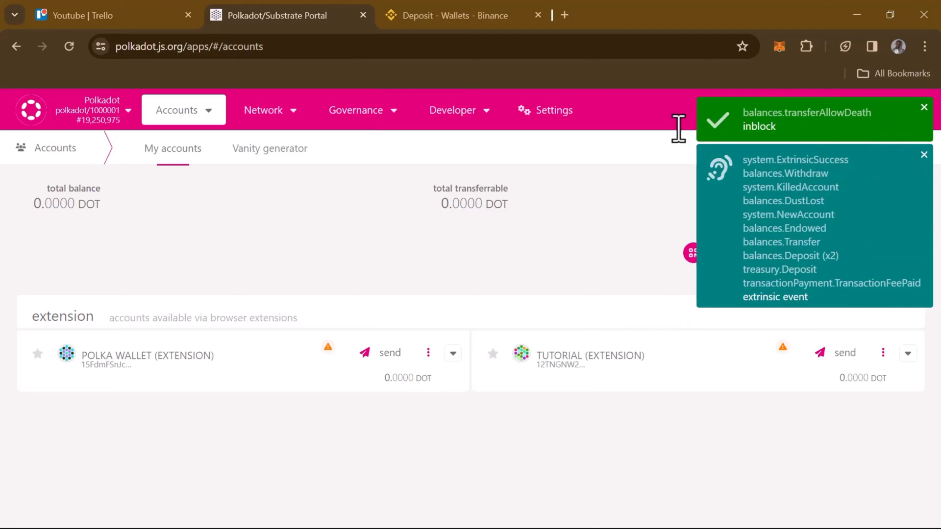
Open Binance's wallet overview and find DOT listed at 1.16906966 under My Assets
click(467, 25)
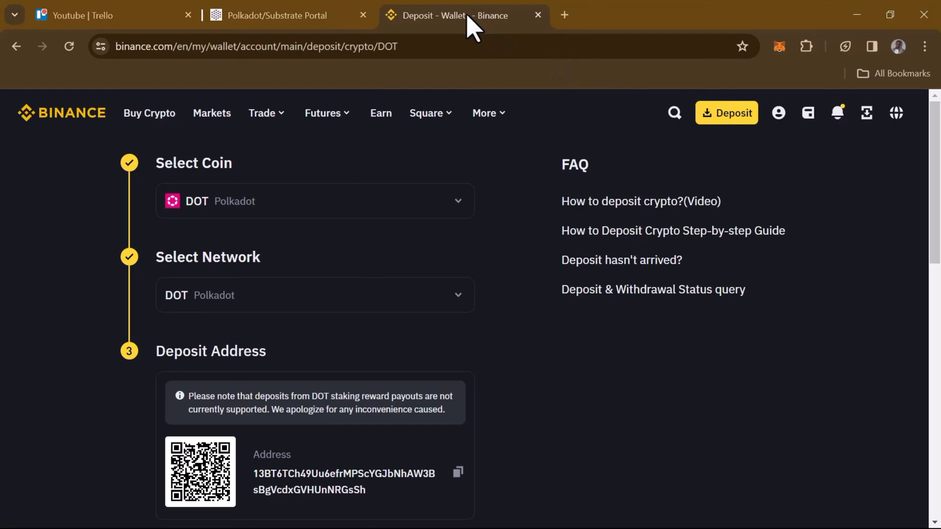
mouse_move(777, 121)
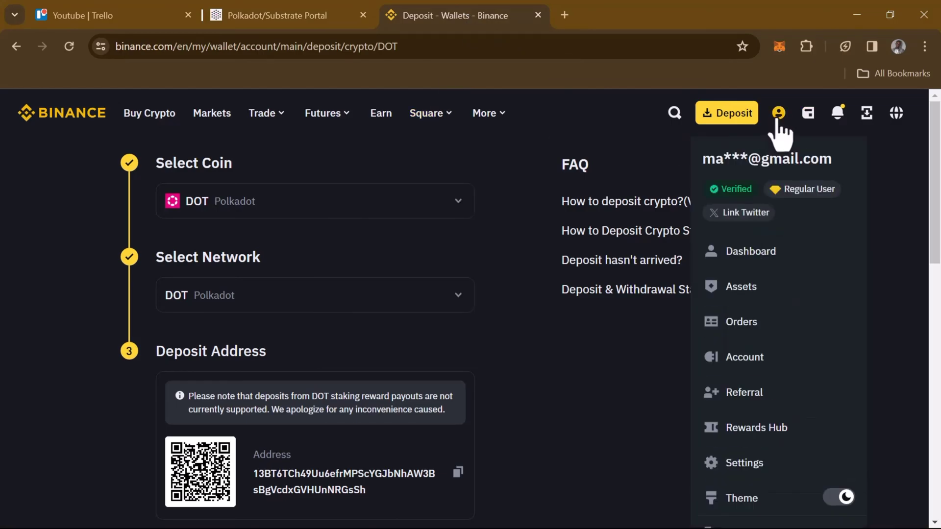
click(739, 297)
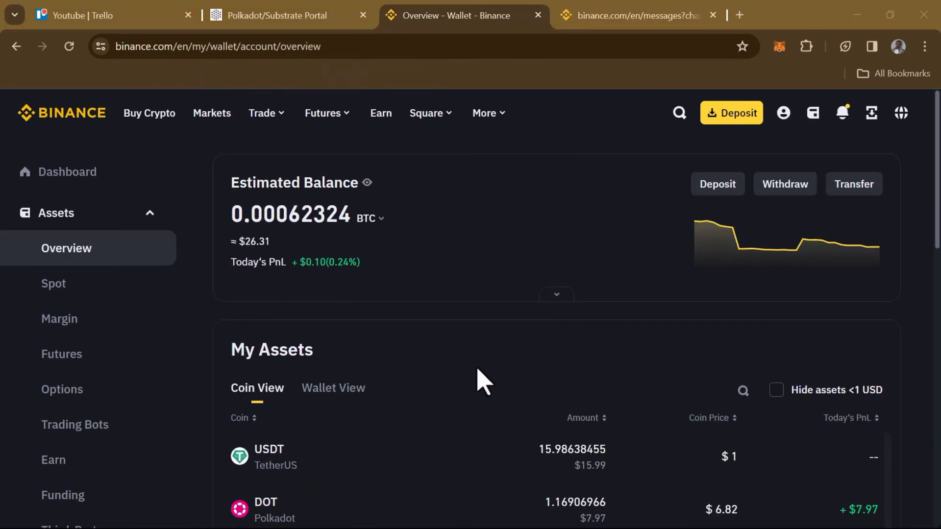
scroll(482, 381, down, 10)
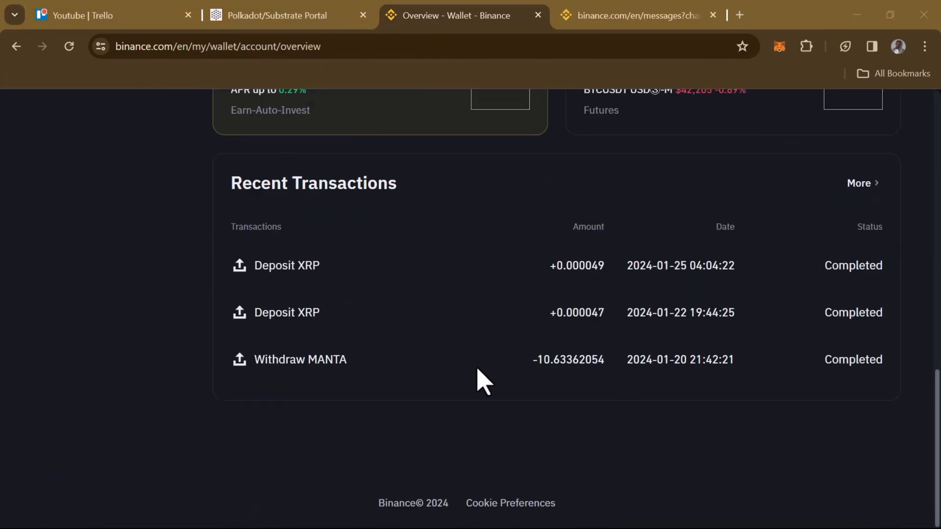
scroll(482, 381, up, 8)
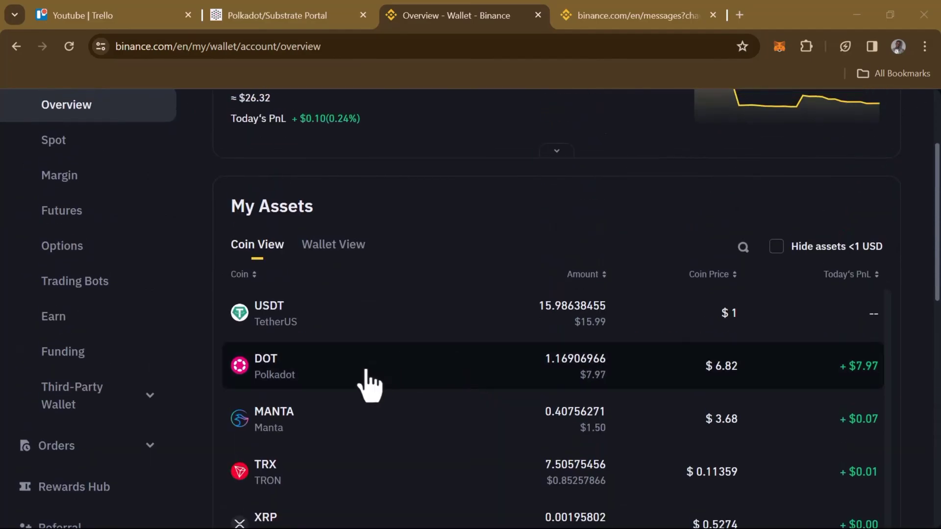